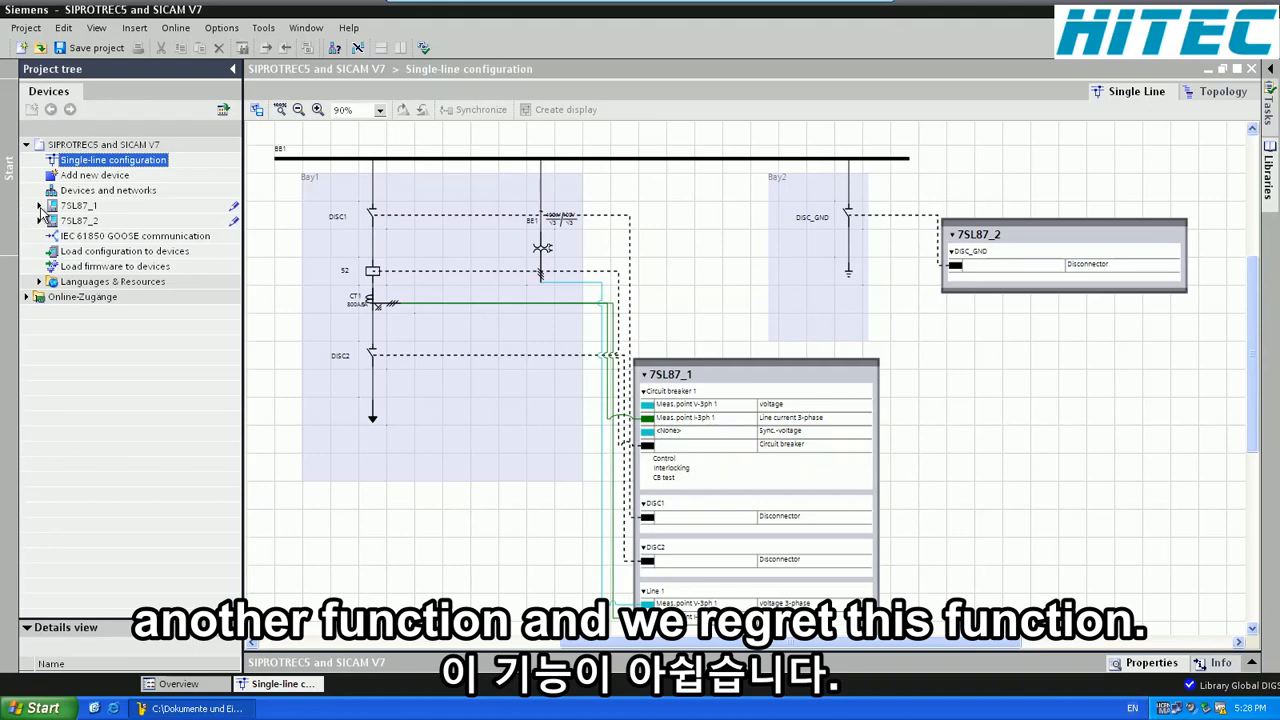
# Add and open an event-triggered function chart named INterlock_Bay1_Bay2 for device 7SL87_1
pyautogui.click(40, 207)
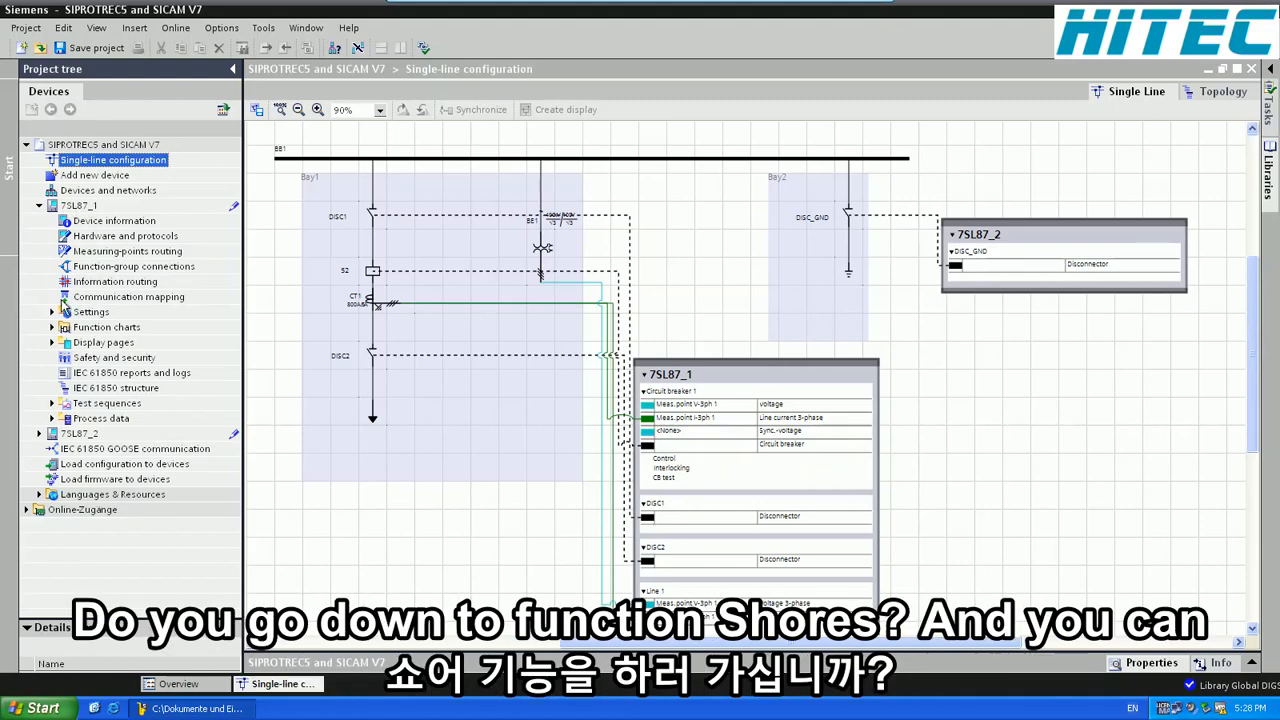
pyautogui.click(53, 328)
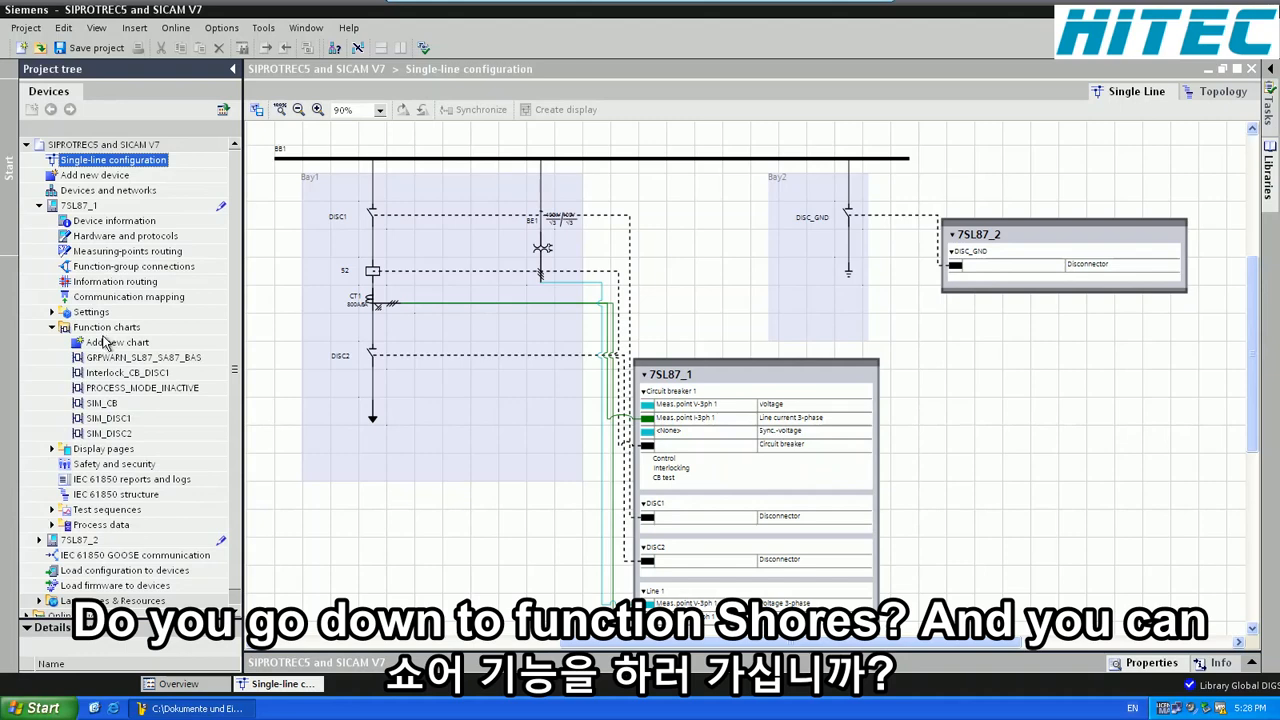
pyautogui.click(116, 373)
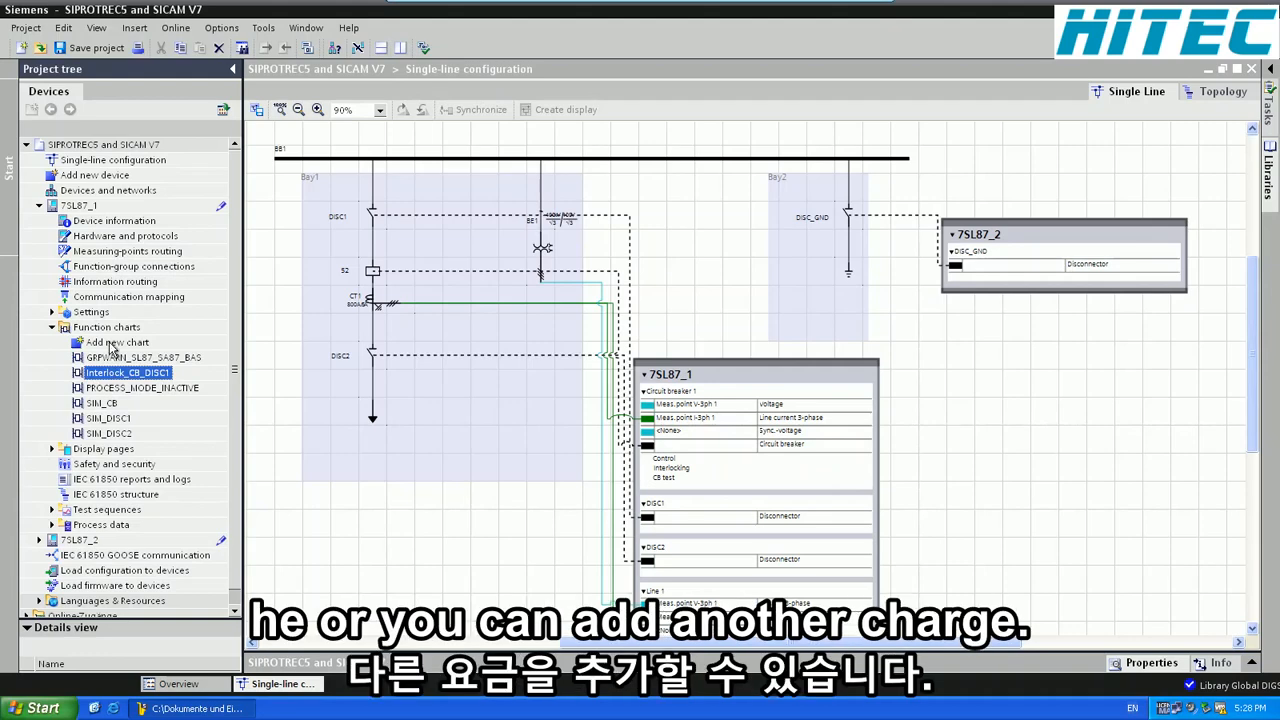
pyautogui.click(113, 347)
pyautogui.doubleClick(112, 346)
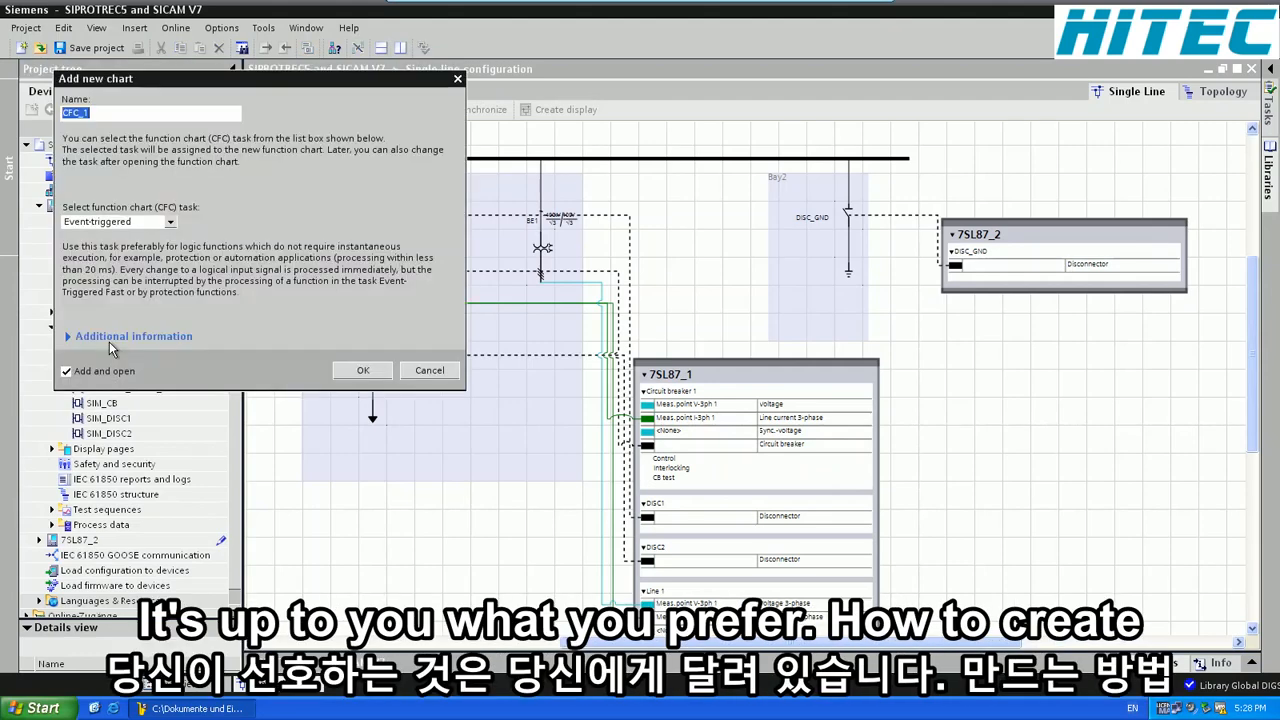
pyautogui.click(100, 113)
pyautogui.moveTo(60, 113); pyautogui.dragTo(79, 113)
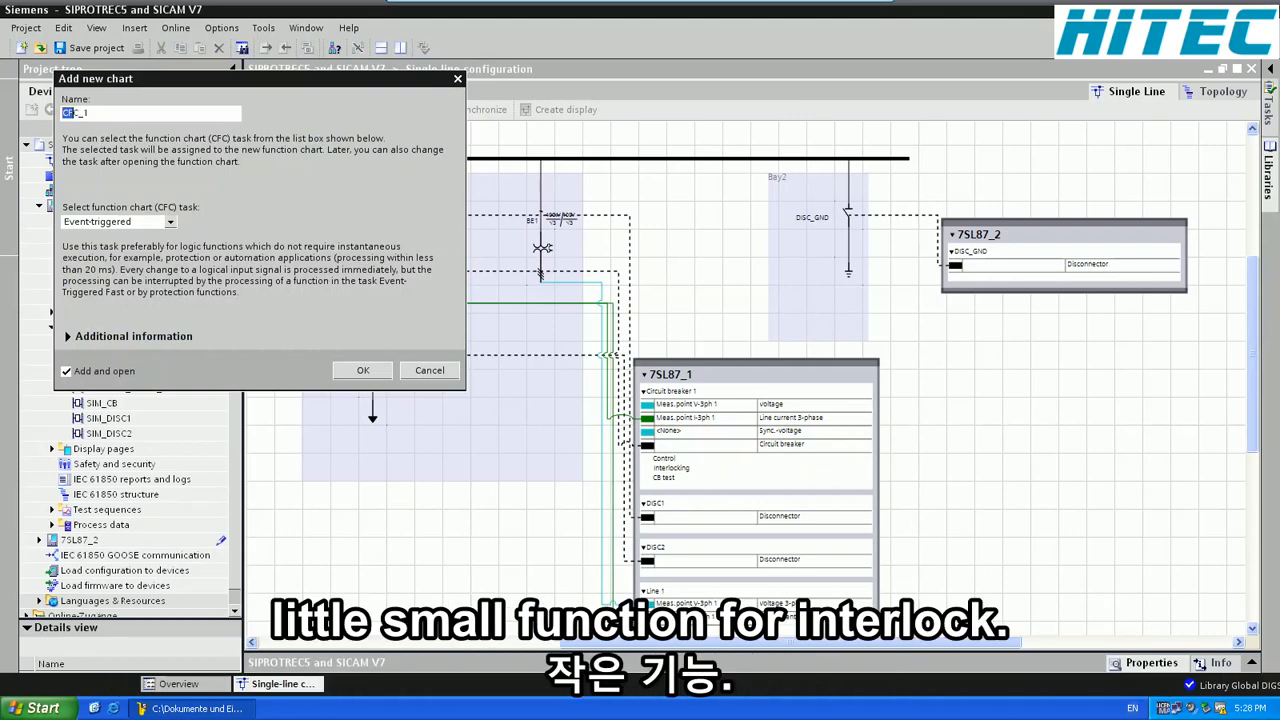
pyautogui.doubleClick(108, 114)
pyautogui.press('BackSpace')
pyautogui.write('Interlock_Bay1_')
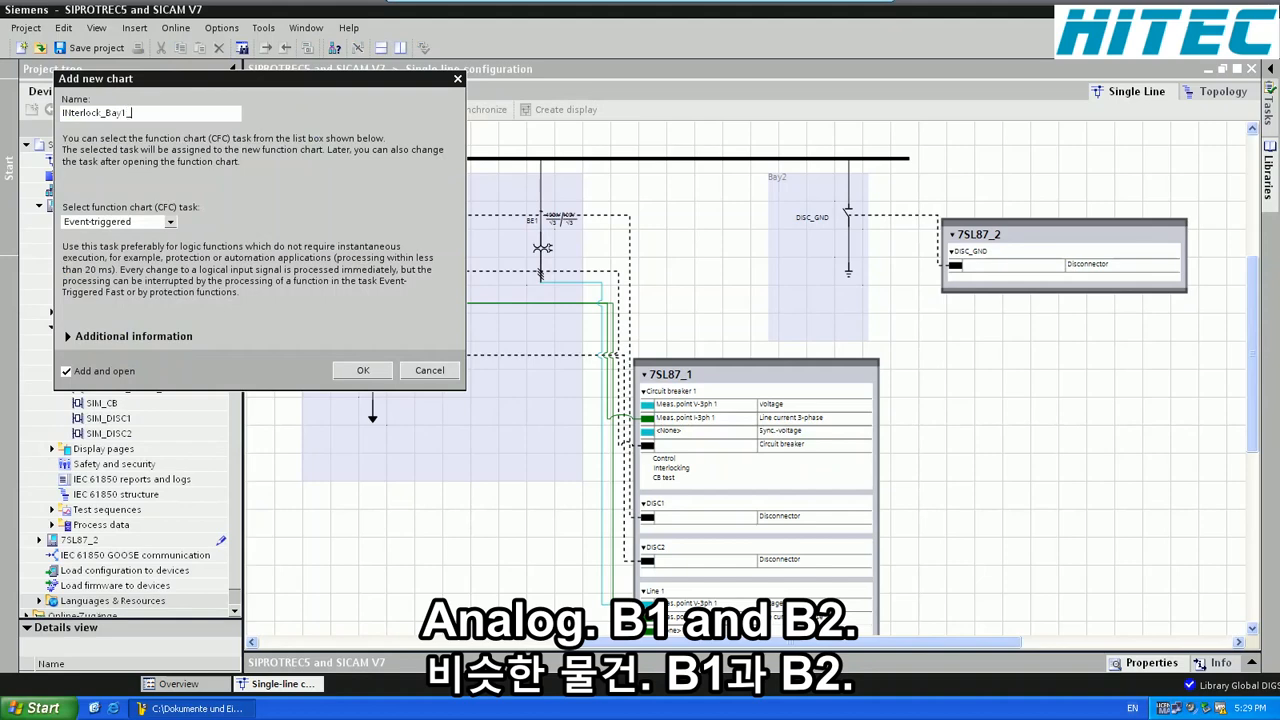
pyautogui.write('Bay2')
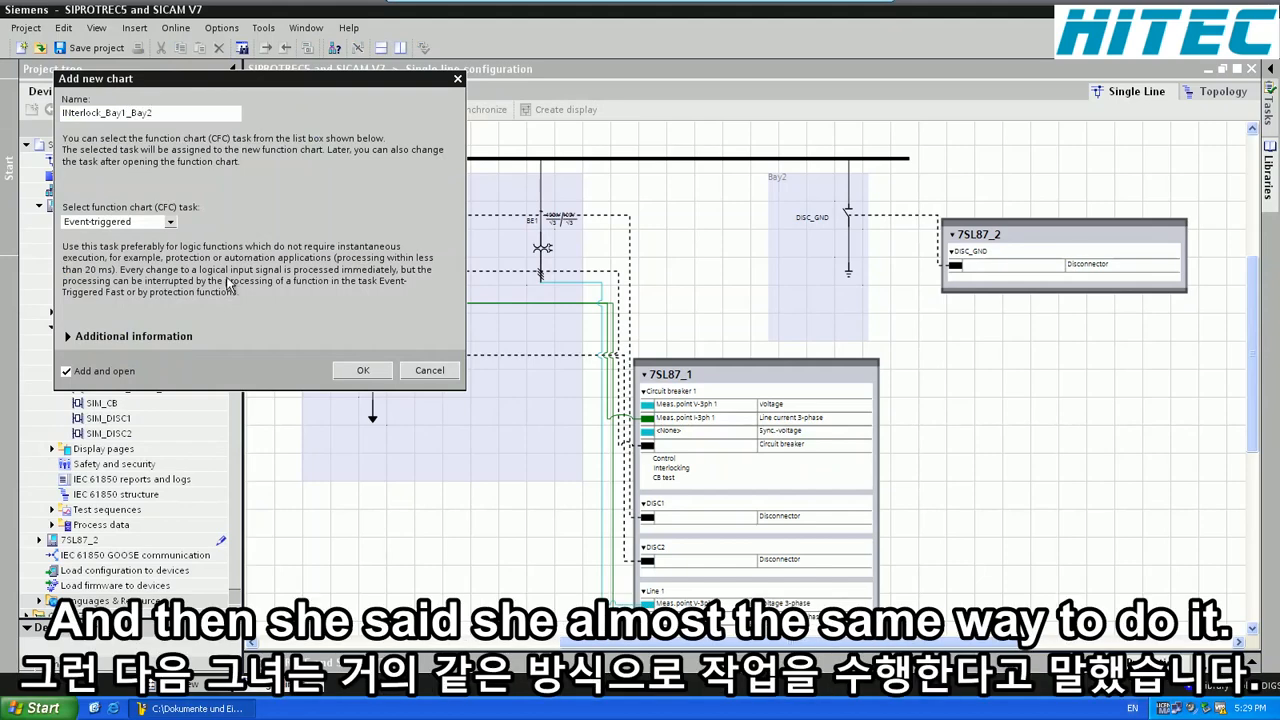
pyautogui.click(357, 370)
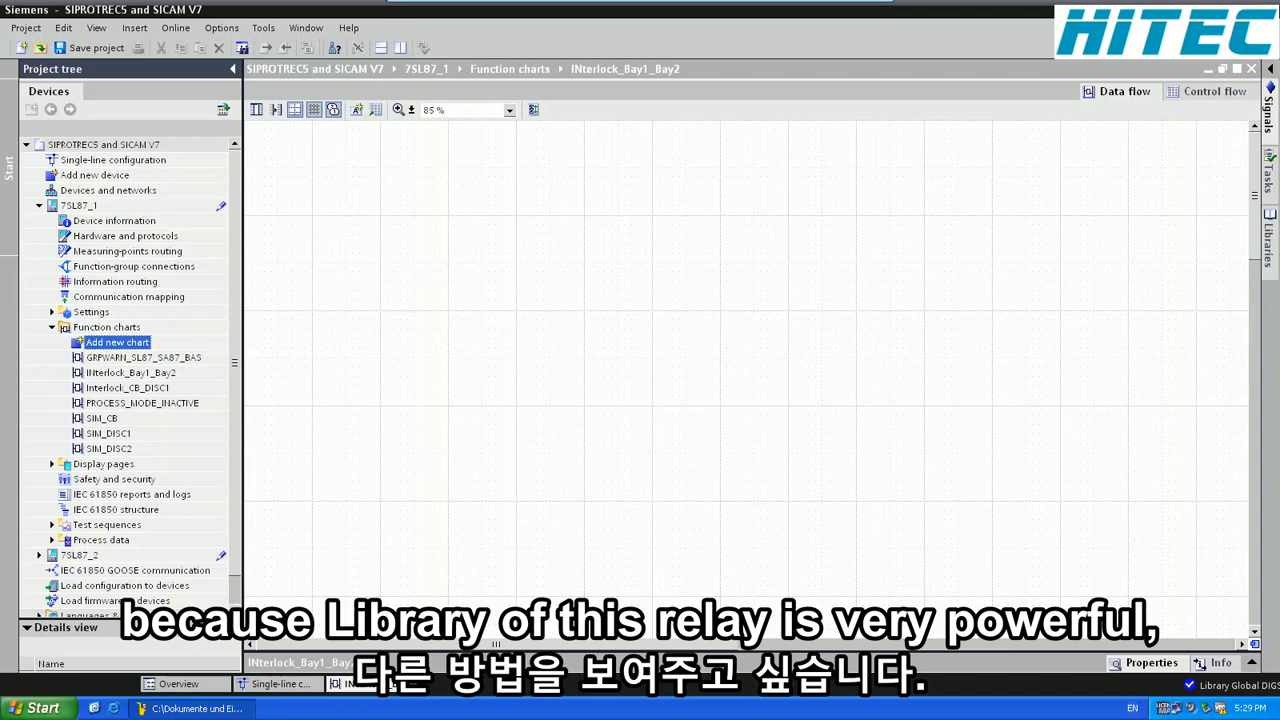
# Place a DPS_SPS conversion block from the global library's function chart (CFC) blocks in the middle of the empty chart
pyautogui.click(1268, 238)
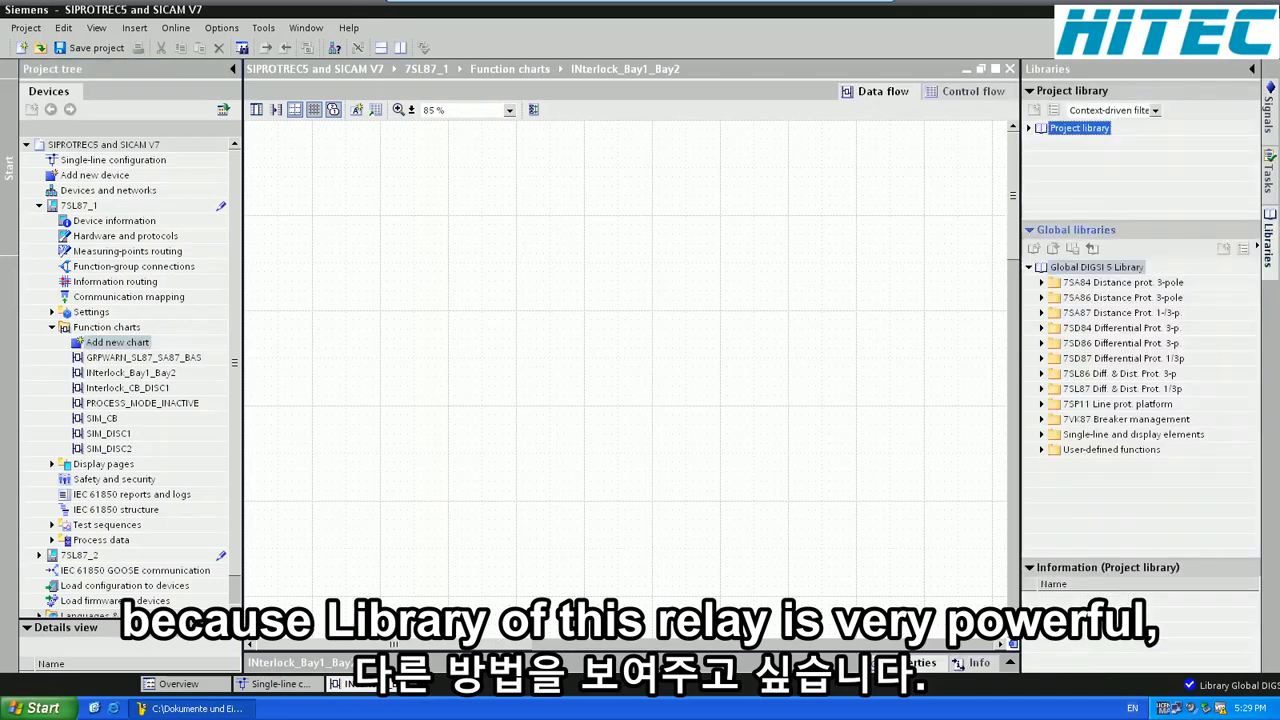
pyautogui.click(1155, 110)
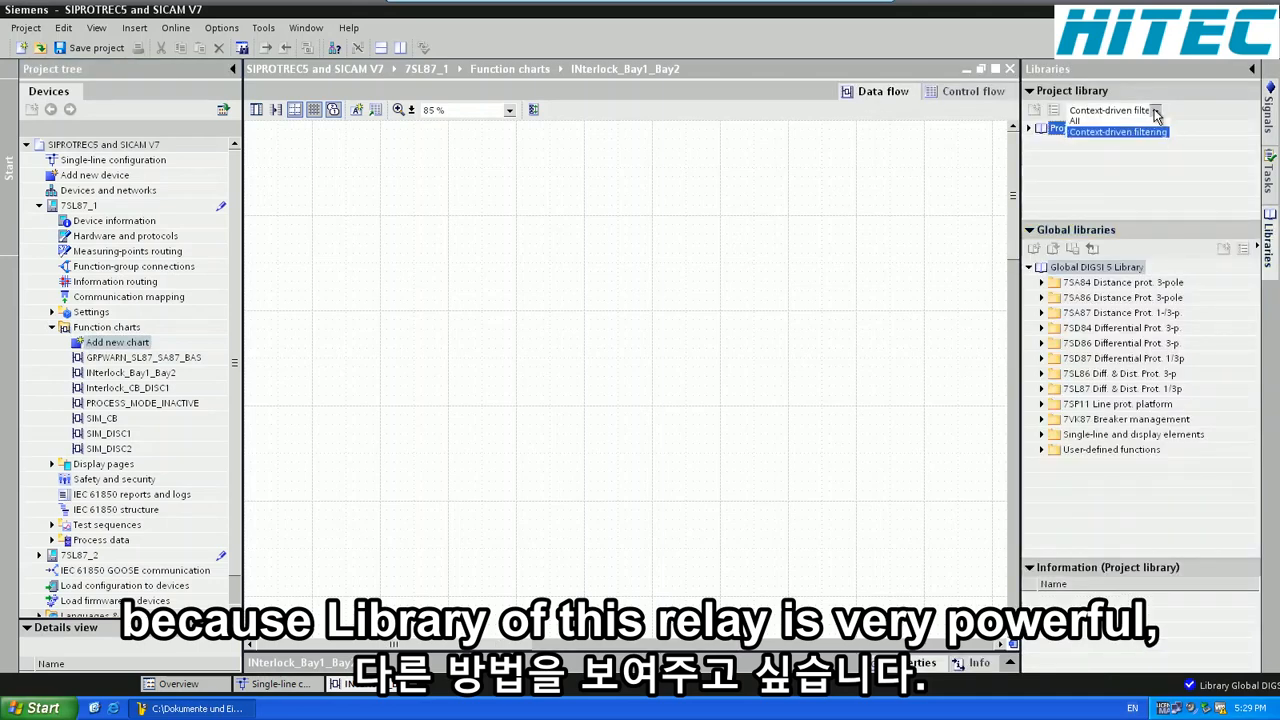
pyautogui.click(1117, 136)
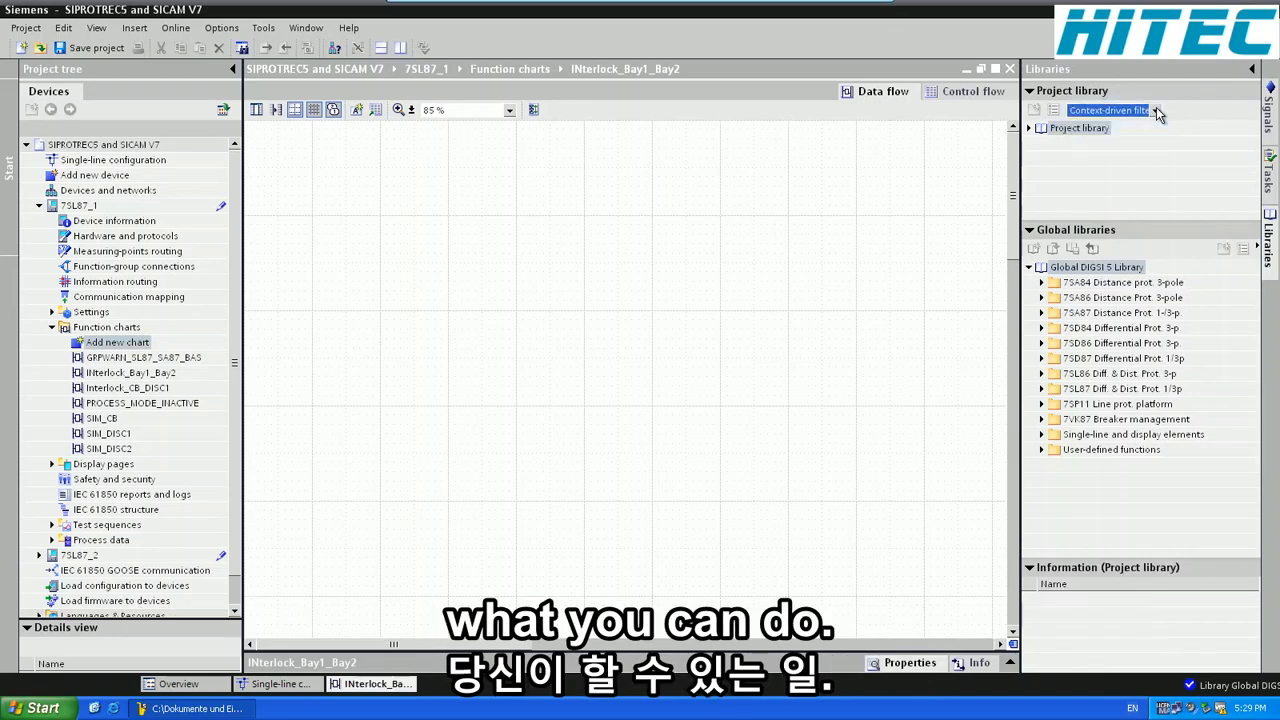
pyautogui.click(785, 157)
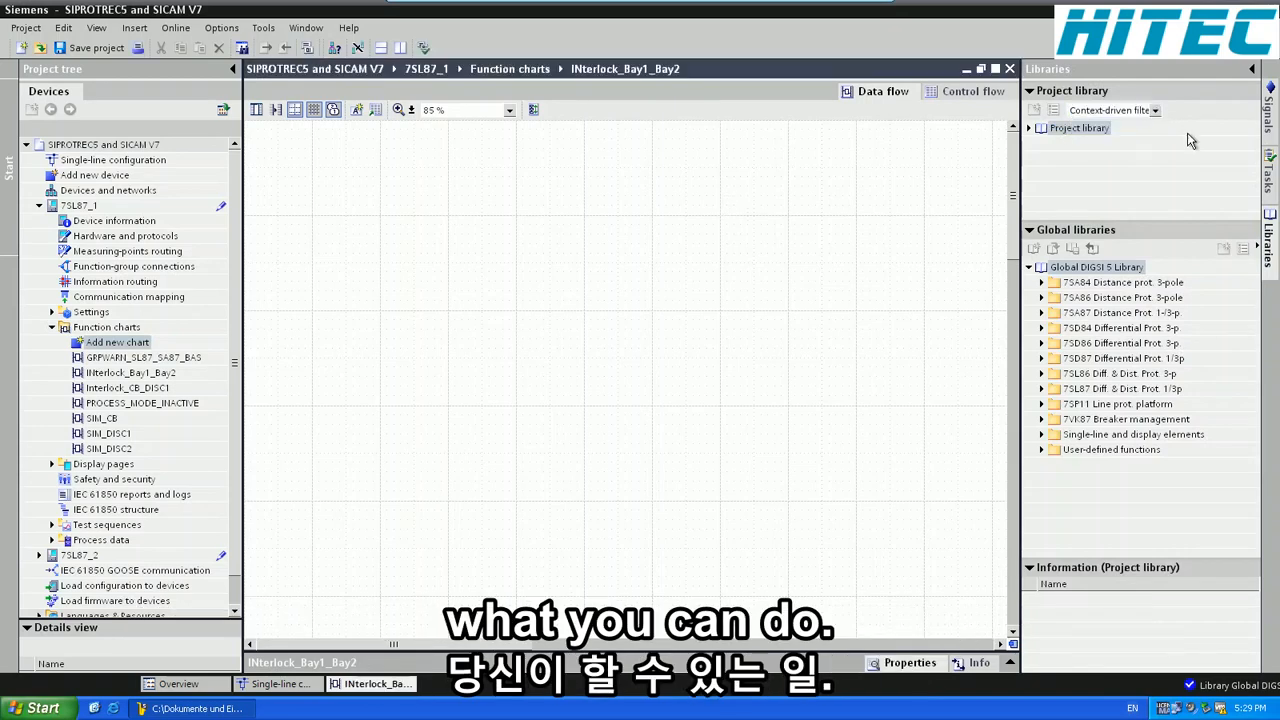
pyautogui.click(1270, 255)
pyautogui.click(1266, 260)
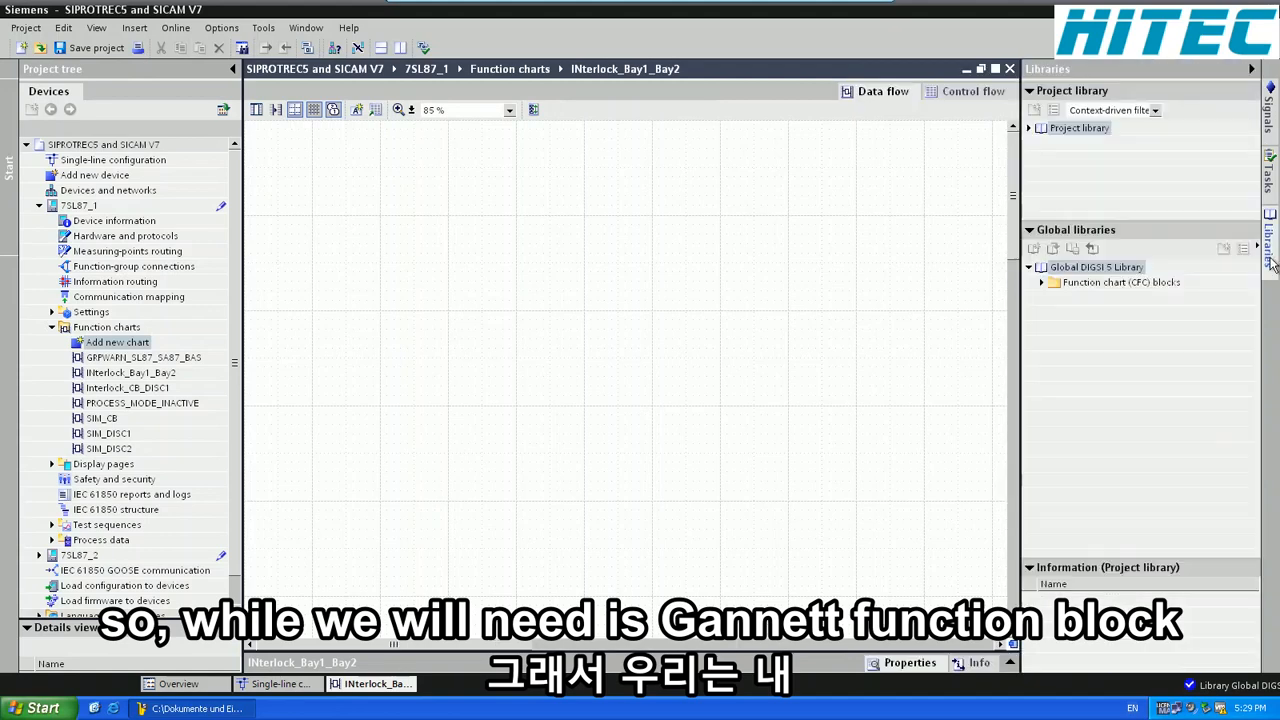
pyautogui.click(1040, 284)
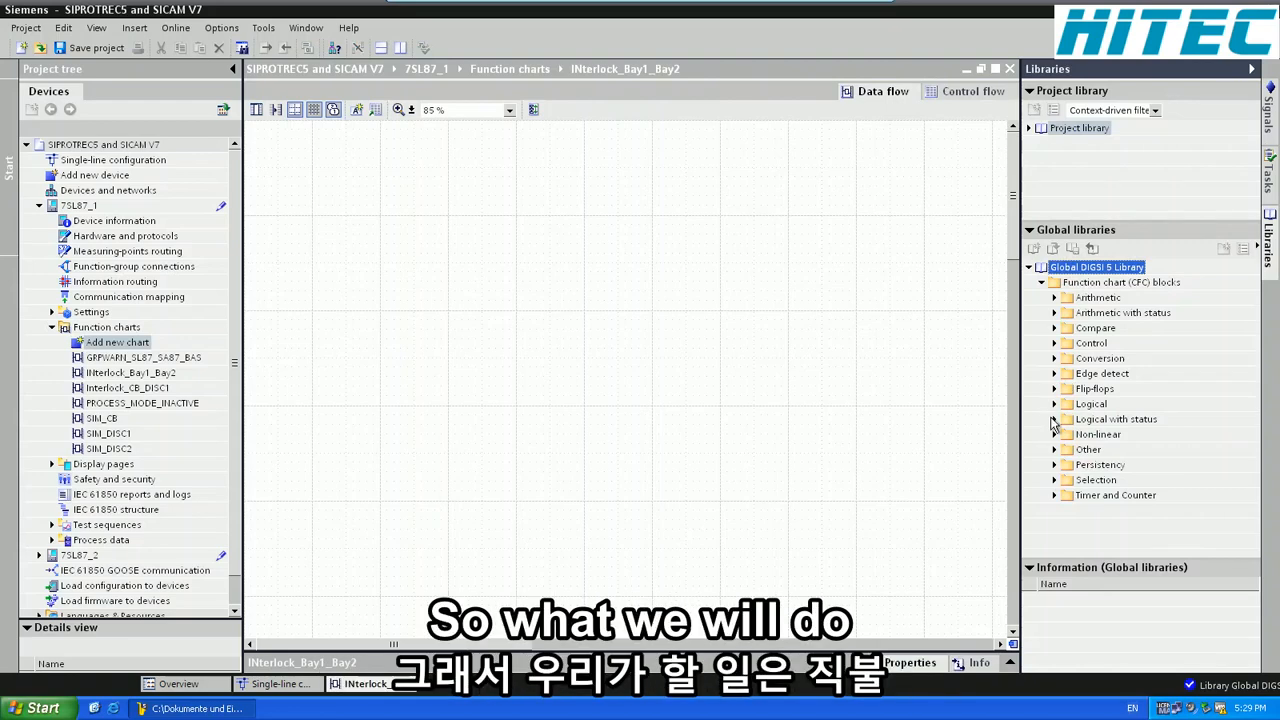
pyautogui.click(1054, 358)
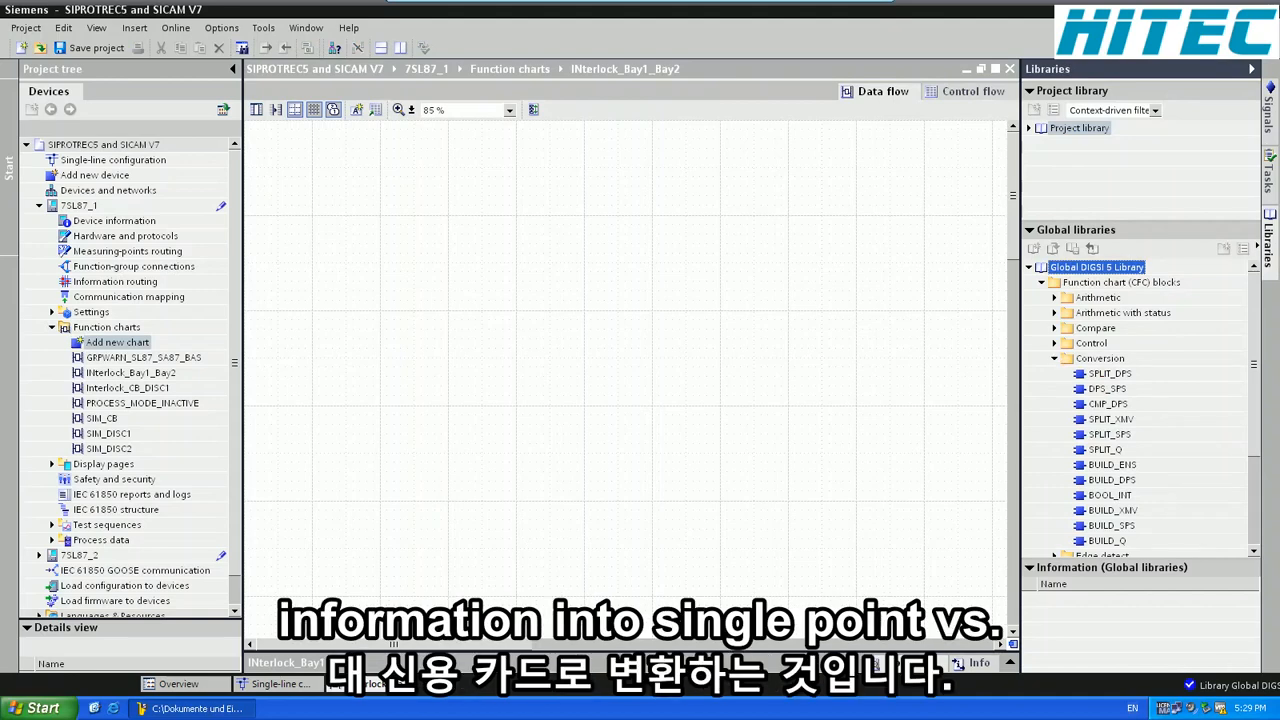
pyautogui.click(1104, 389)
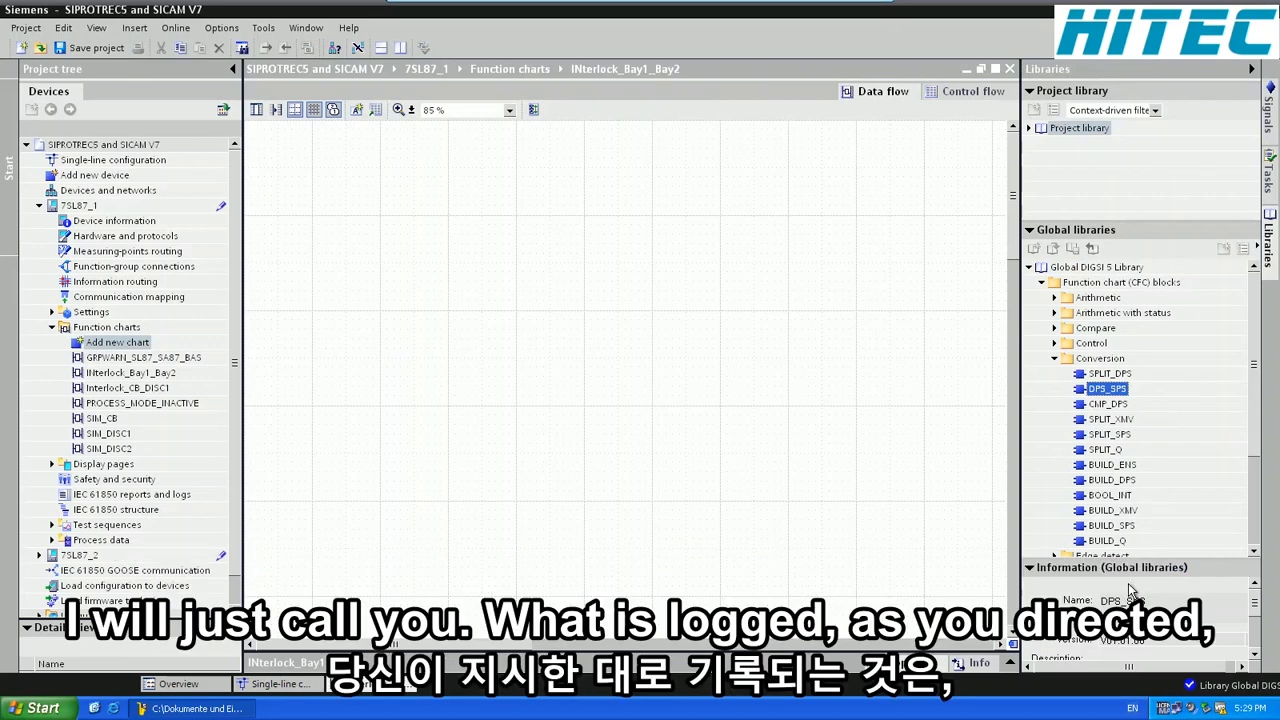
pyautogui.moveTo(1098, 398); pyautogui.dragTo(601, 316)
pyautogui.click(607, 297)
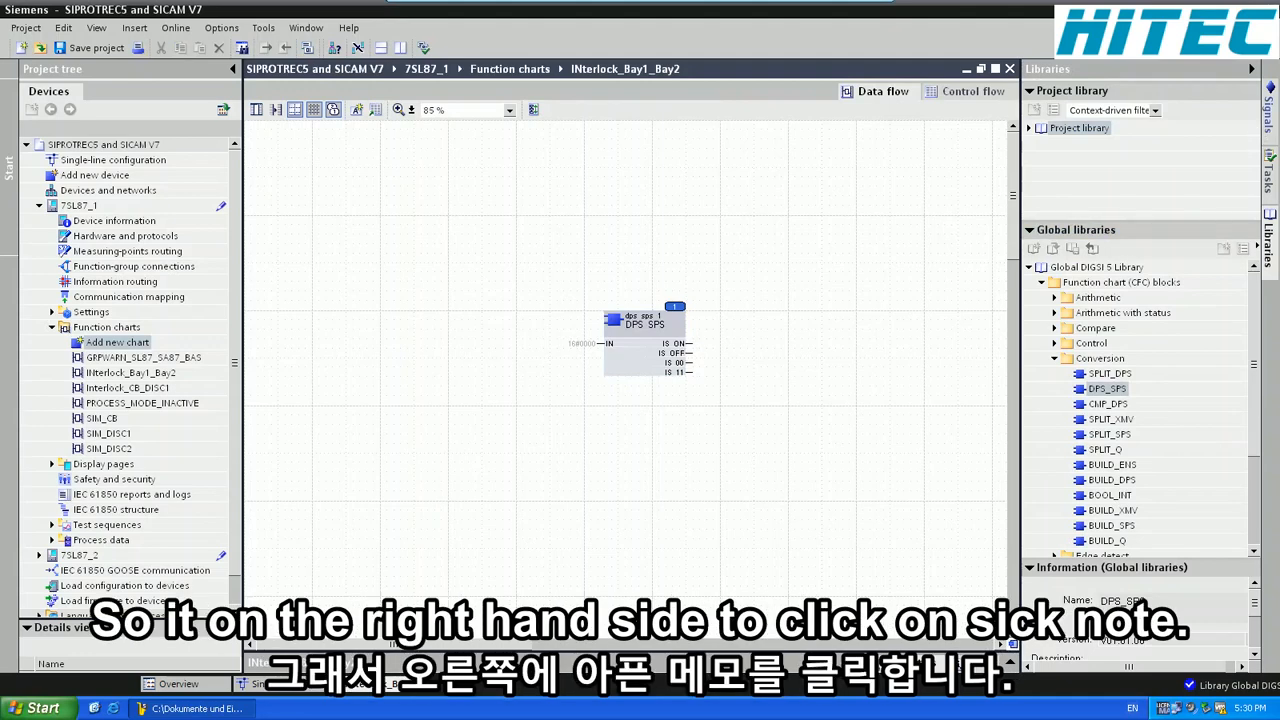
# Connect the DISC_GND disconnector Position signal of device 7SL87_2 to the IN input of the DPS_SPS block
pyautogui.click(1270, 118)
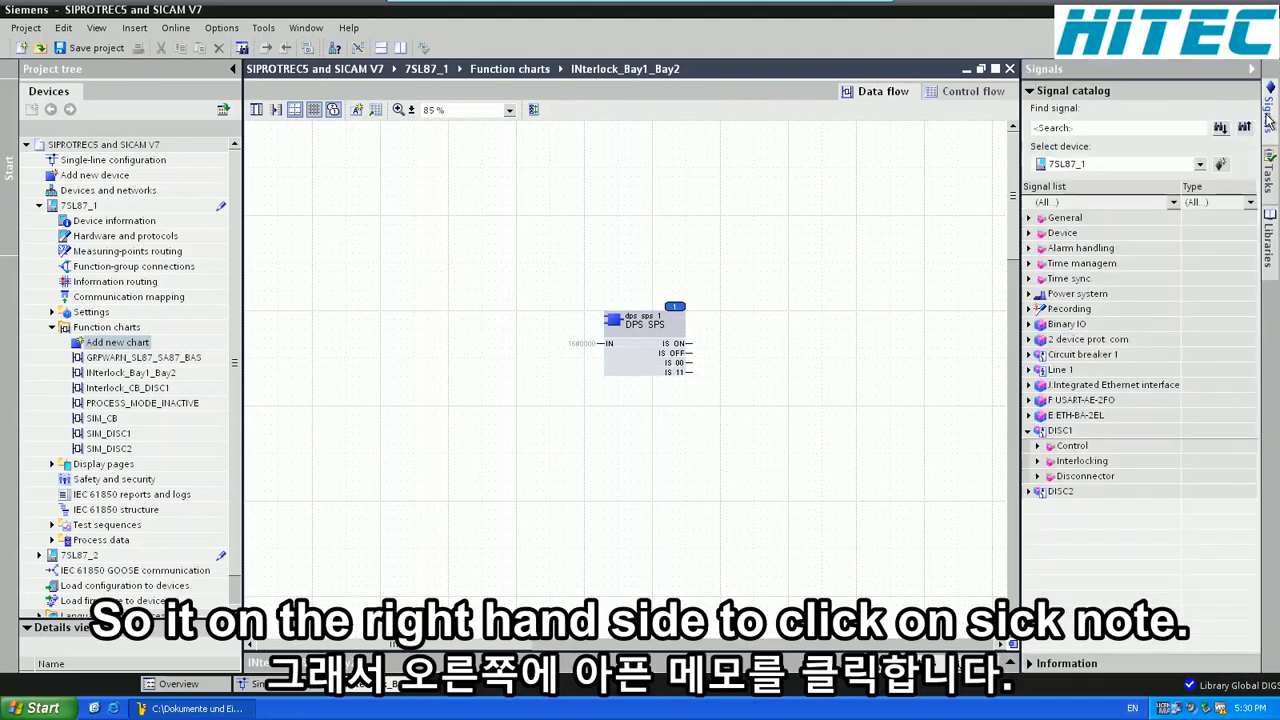
pyautogui.click(1200, 165)
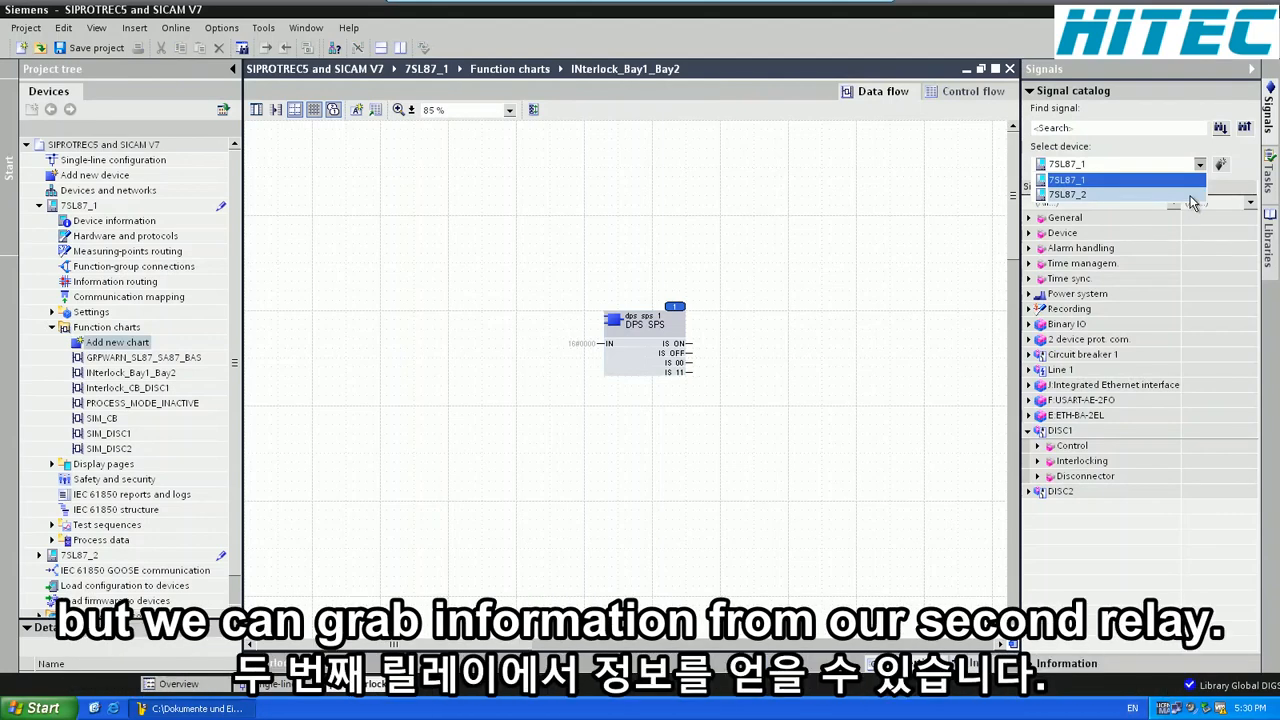
pyautogui.click(1192, 195)
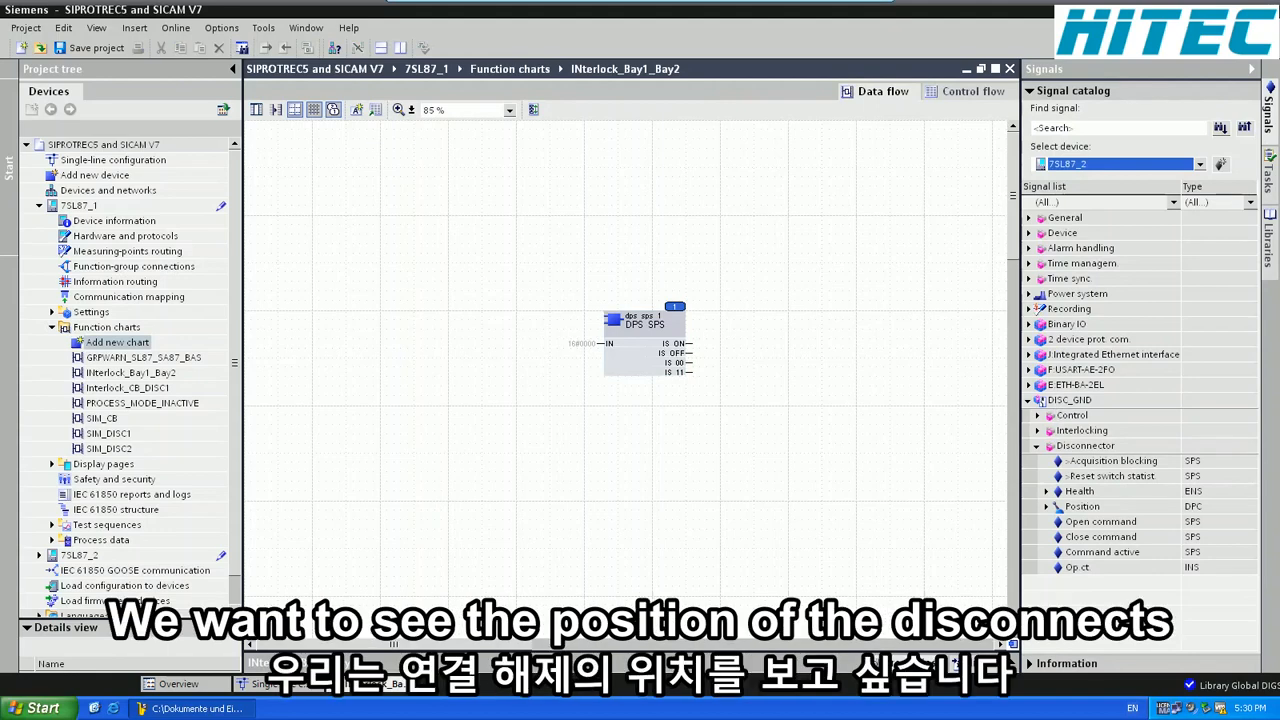
pyautogui.click(1074, 507)
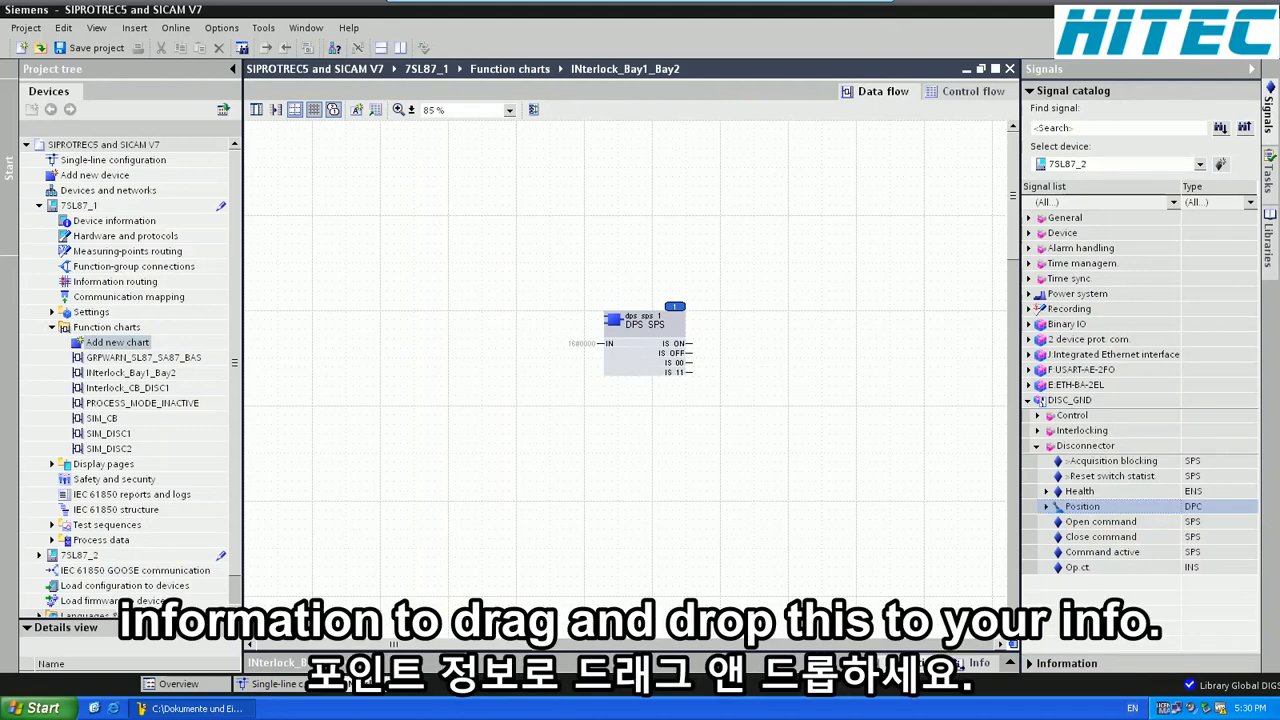
pyautogui.moveTo(1082, 506); pyautogui.dragTo(828, 449)
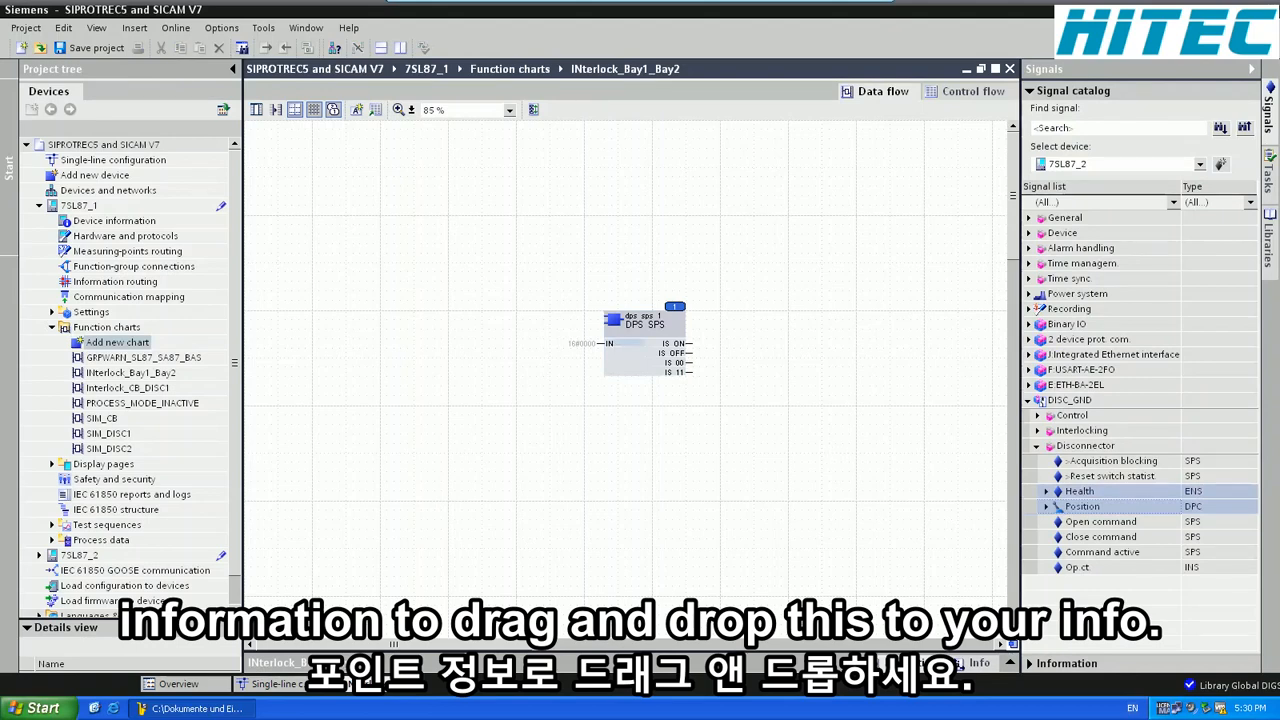
pyautogui.click(1060, 508)
pyautogui.moveTo(1060, 508); pyautogui.dragTo(618, 346)
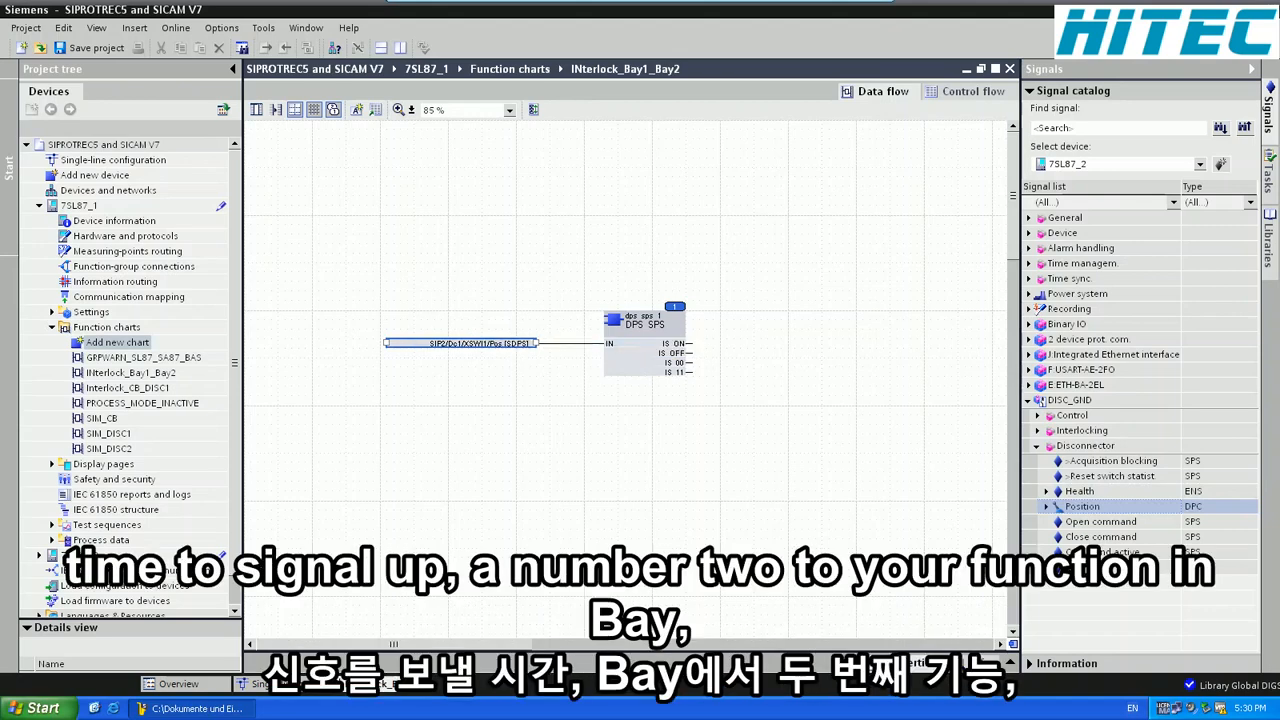
pyautogui.click(606, 348)
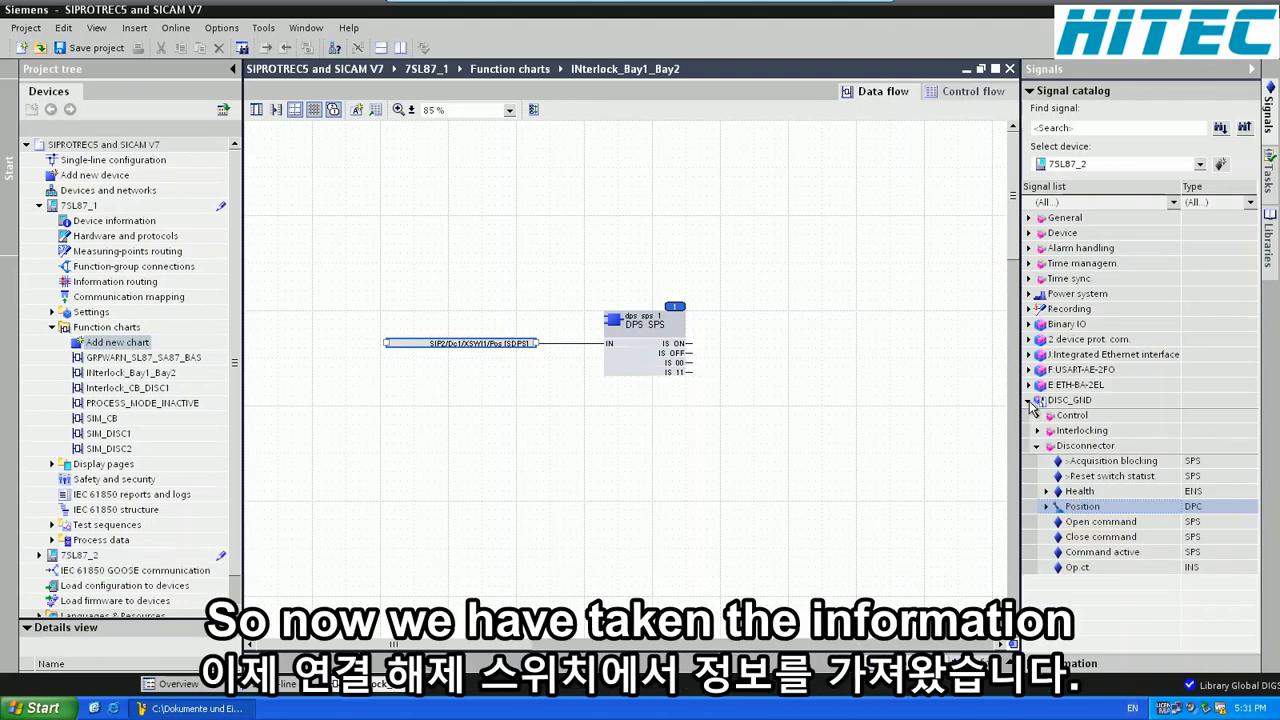
# Connect the DISC1 interlocking signal >Enable closing of device 7SL87_1 to the IS OFF output of the DPS_SPS block
pyautogui.click(1030, 401)
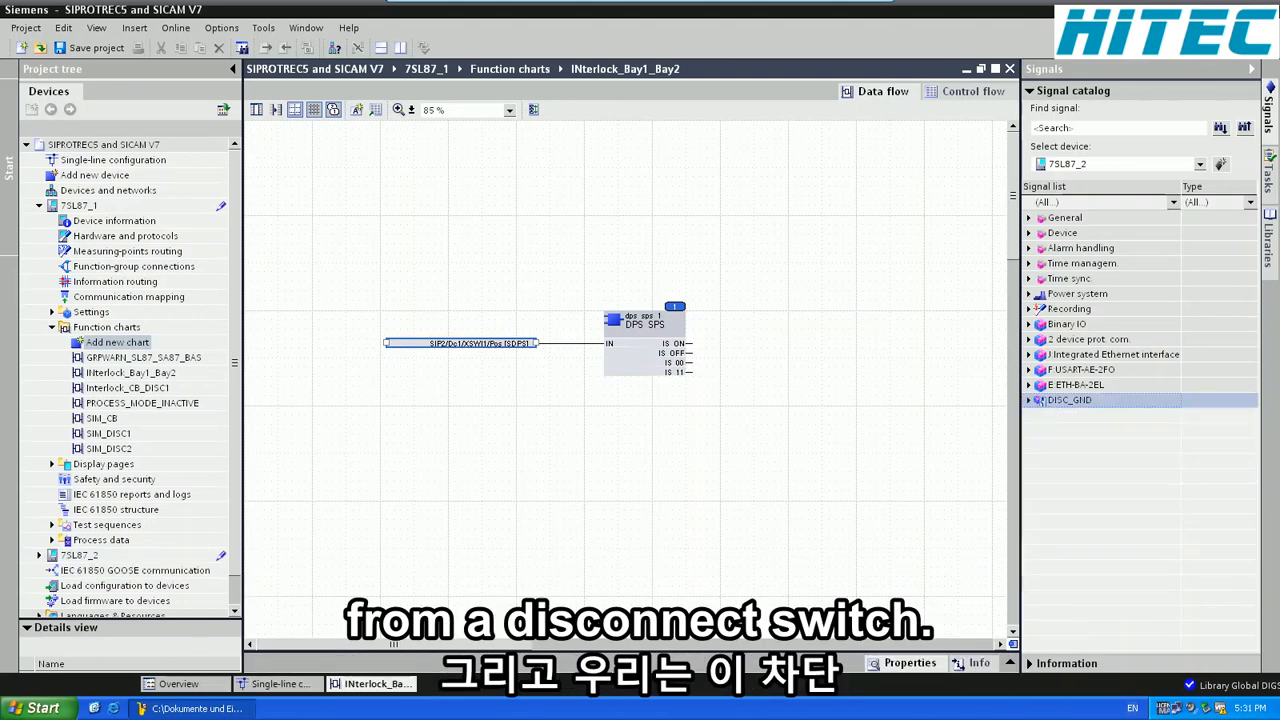
pyautogui.click(1201, 165)
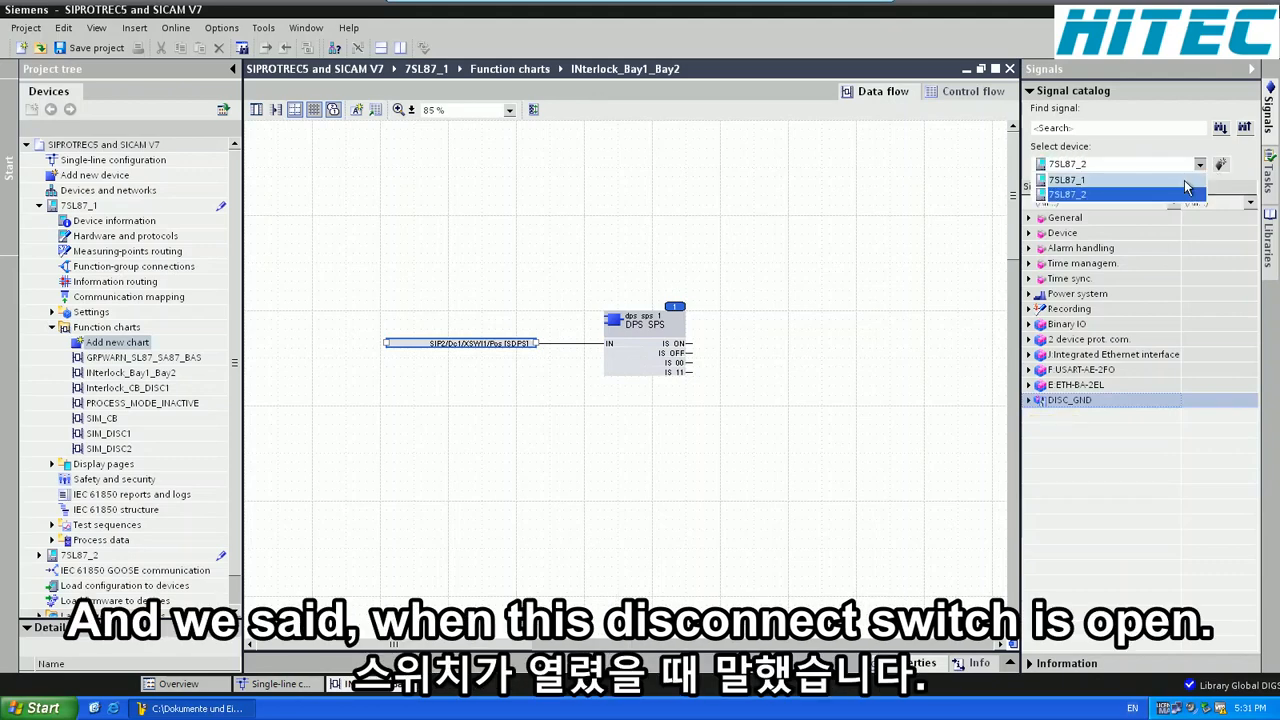
pyautogui.click(1184, 180)
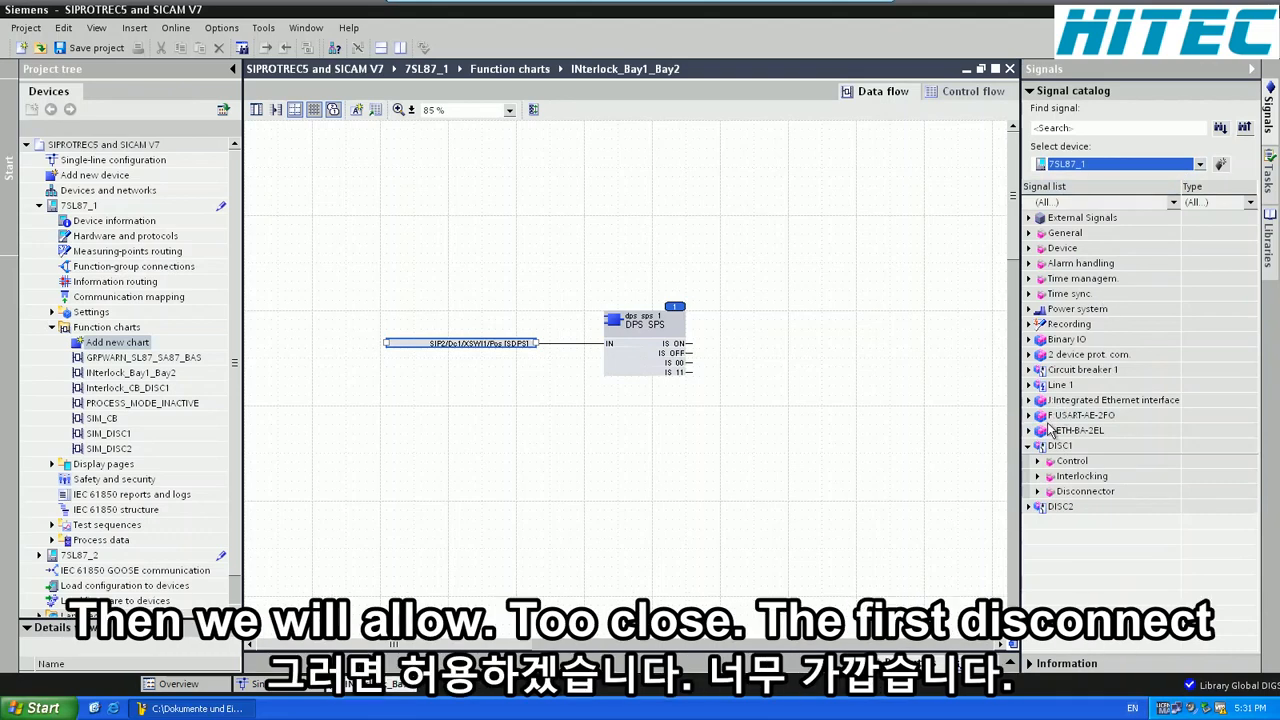
pyautogui.click(1038, 477)
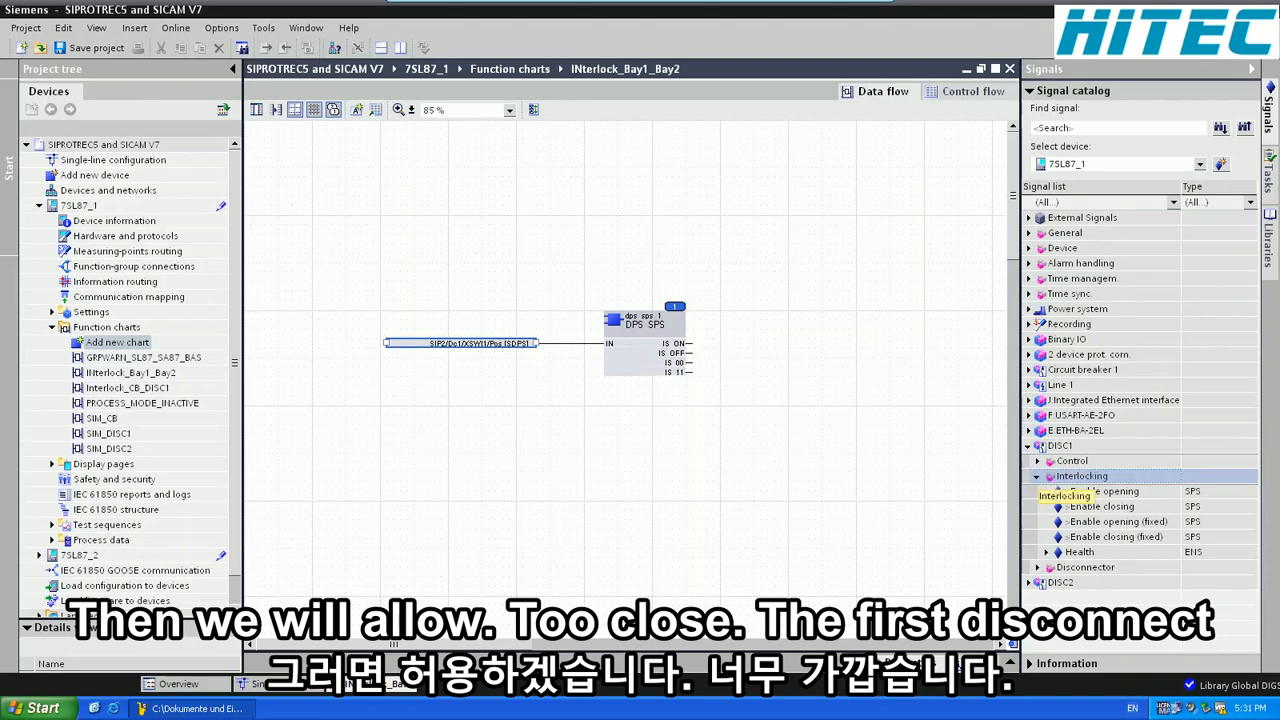
pyautogui.click(1082, 508)
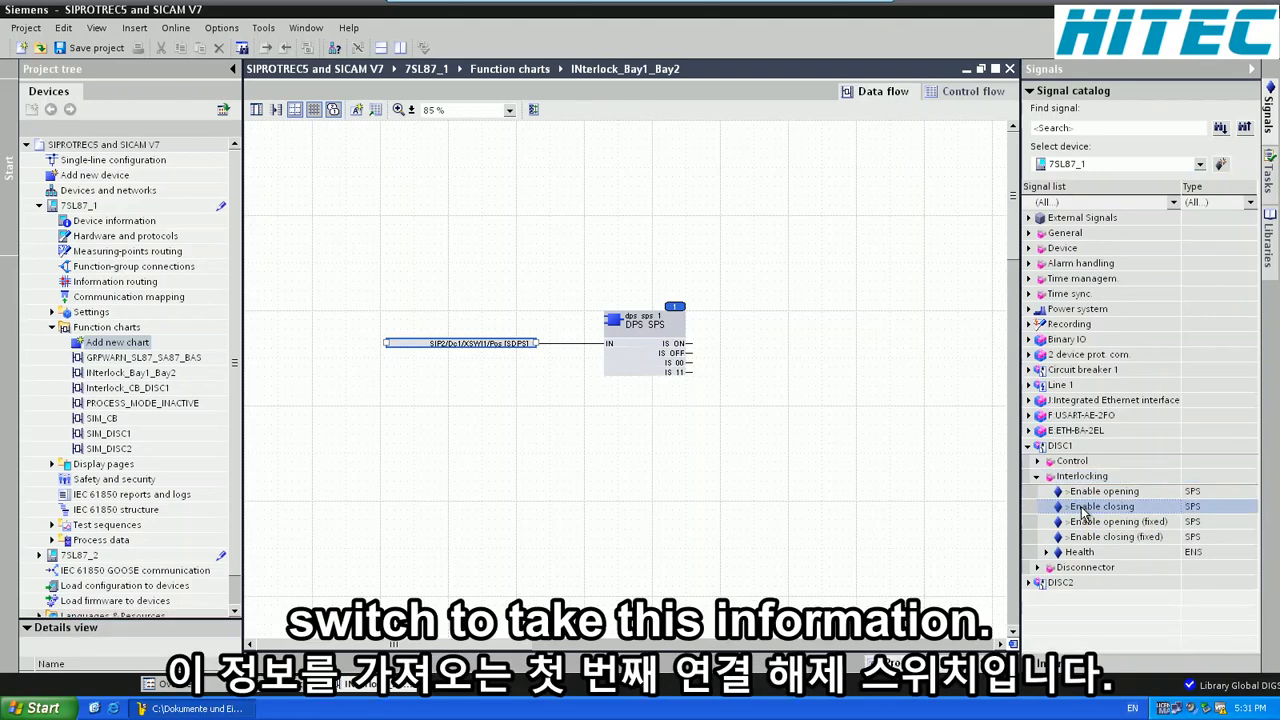
pyautogui.moveTo(1085, 512); pyautogui.dragTo(652, 357)
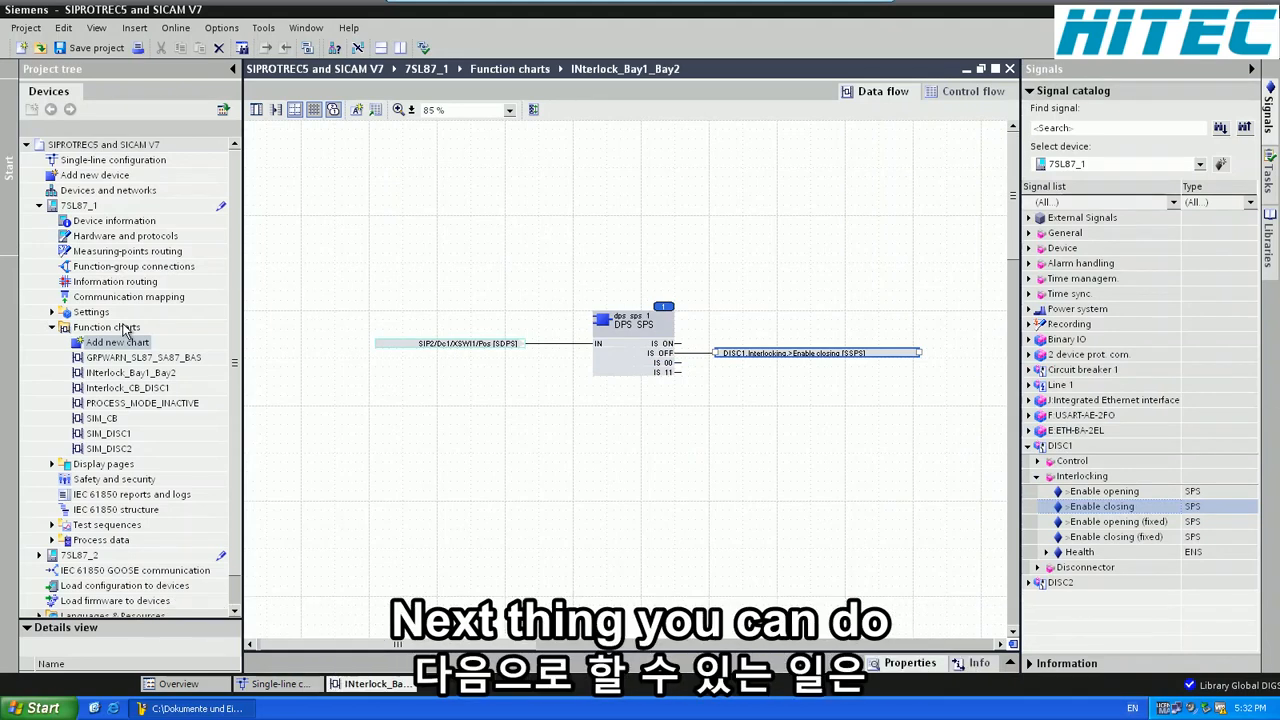
# Compile the function charts of 7SL87_1 and save the project
pyautogui.rightClick(127, 332)
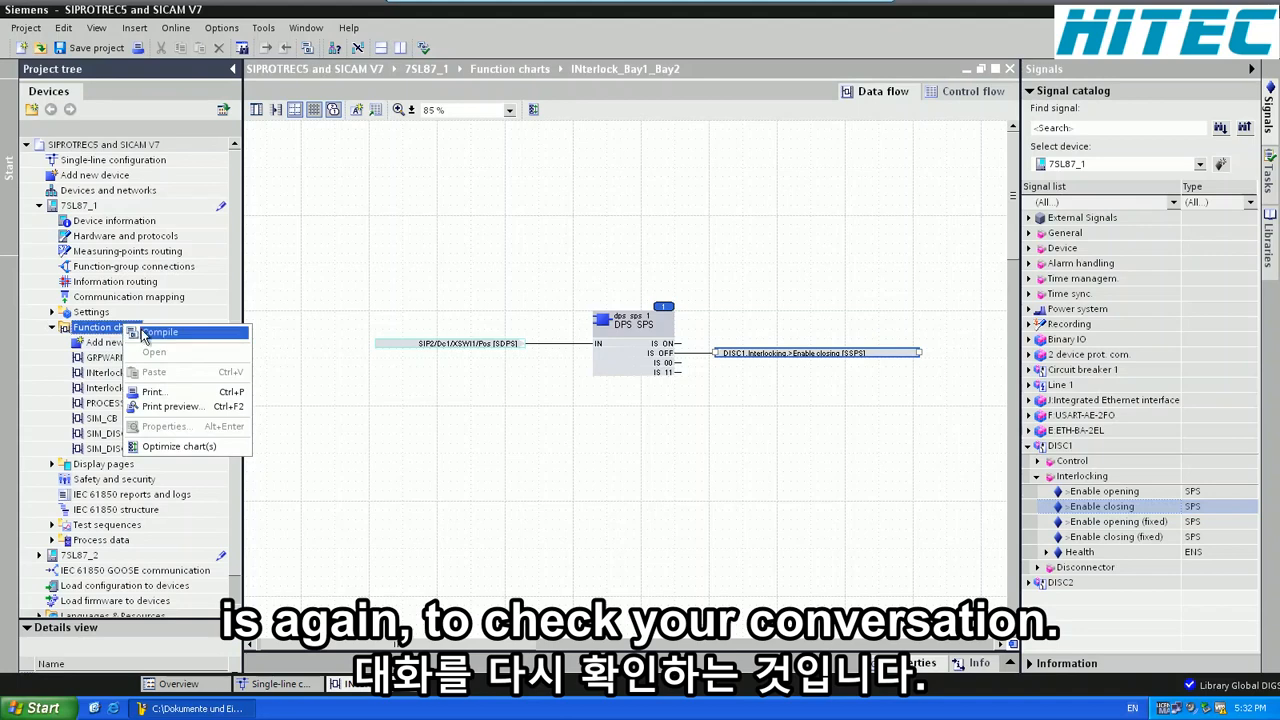
pyautogui.click(141, 332)
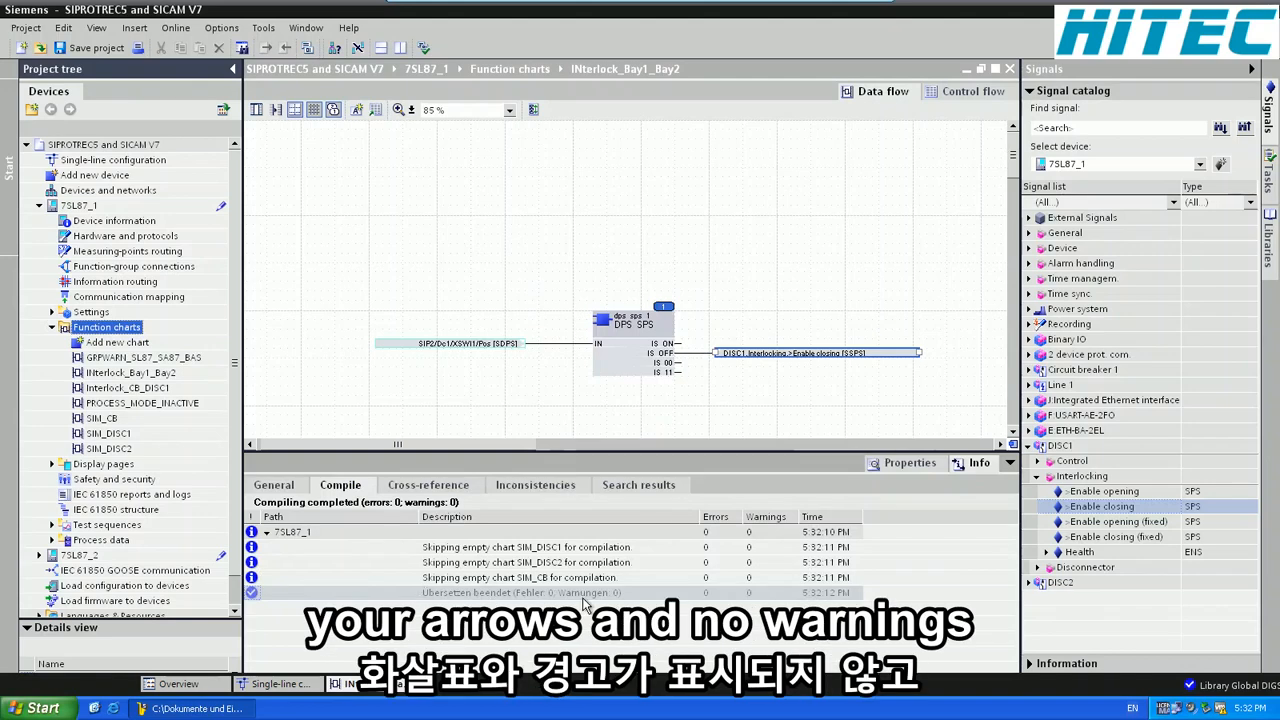
pyautogui.click(103, 52)
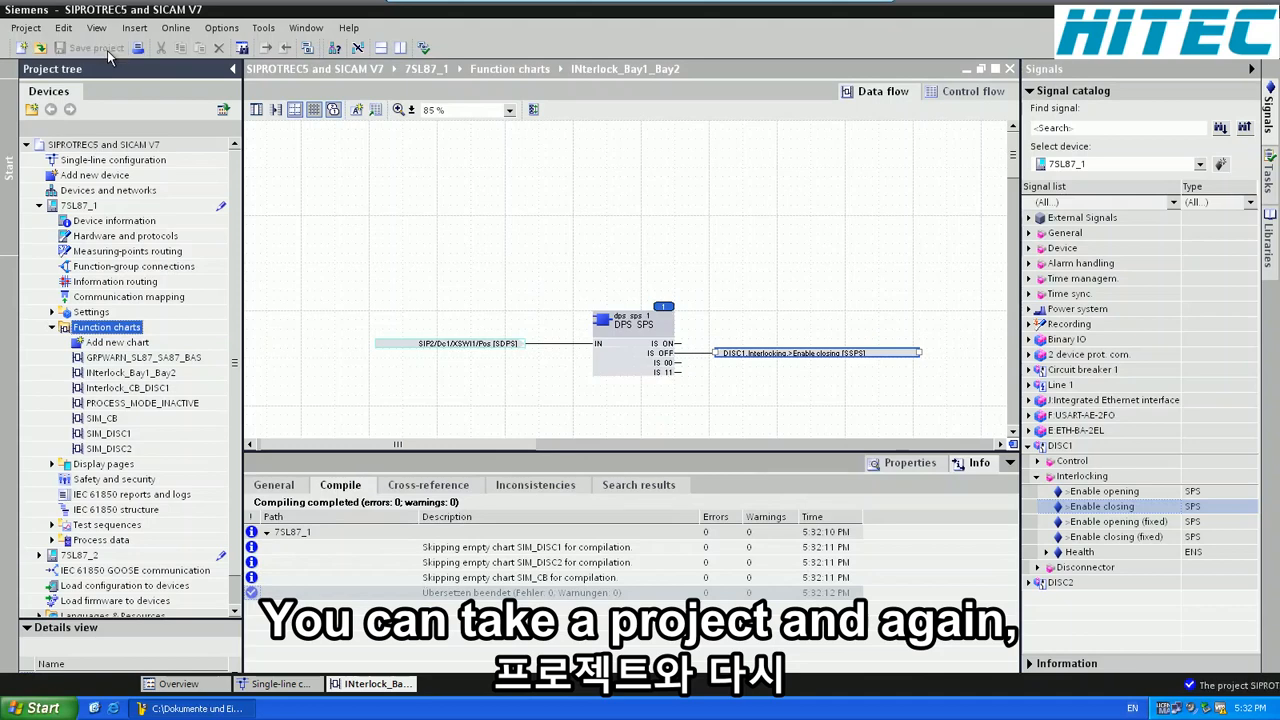